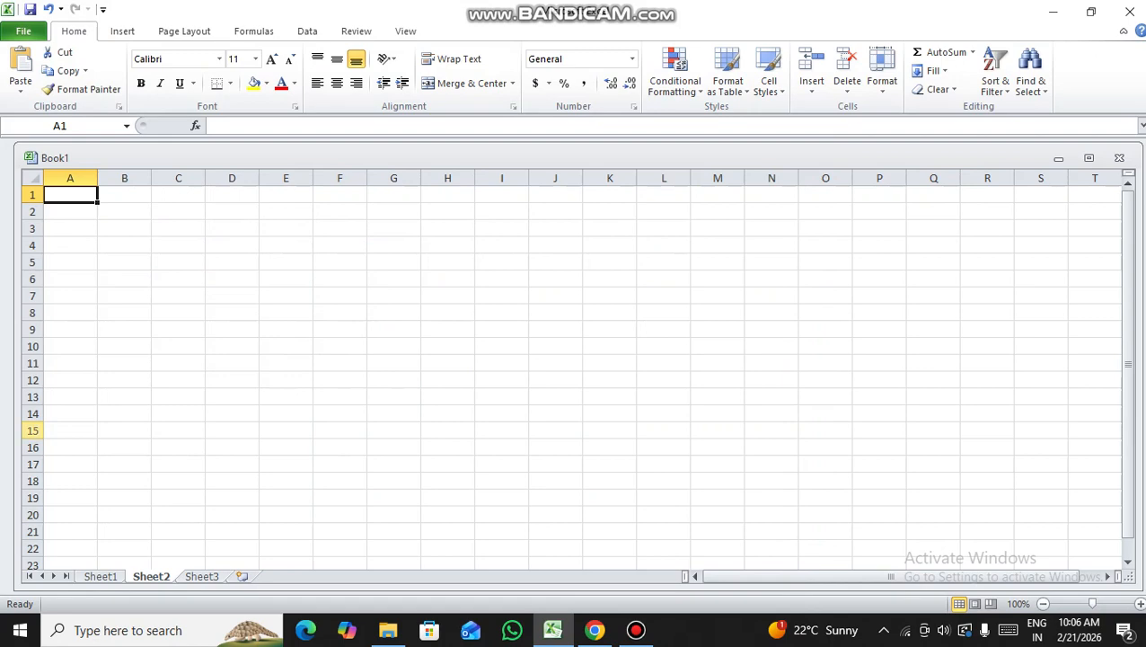
# Copy the monthly salary table A1:E8 from Sheet1 and paste it into Sheet2 starting at cell A1
pyautogui.hotkey('ctrl', 'pageup')
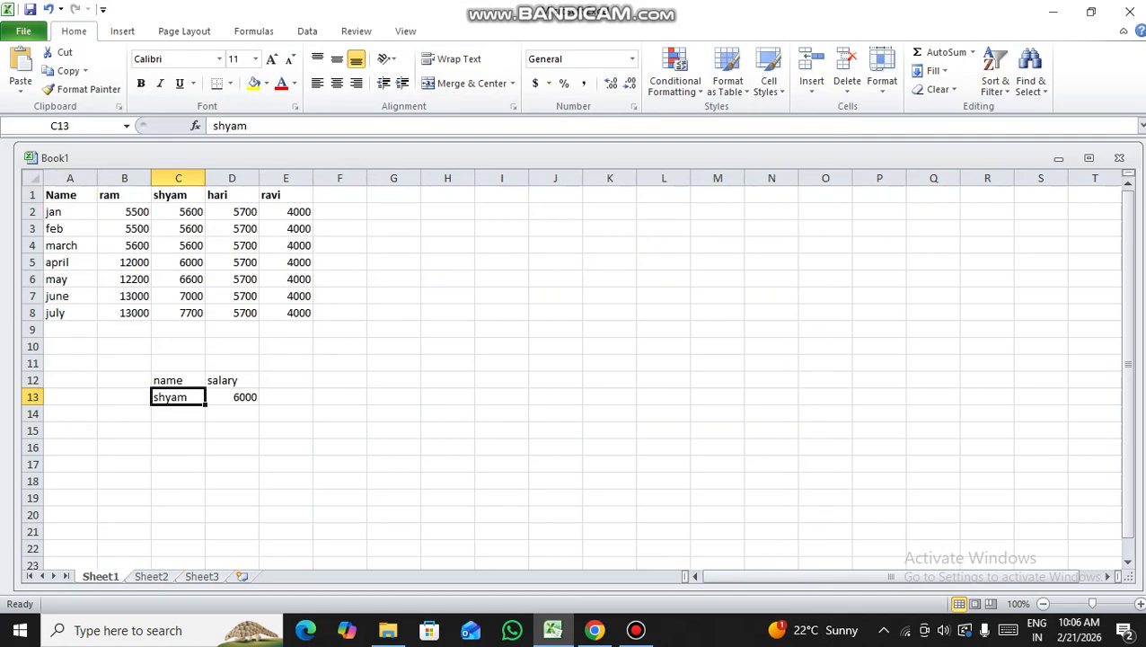
pyautogui.moveTo(63, 194); pyautogui.dragTo(286, 312)
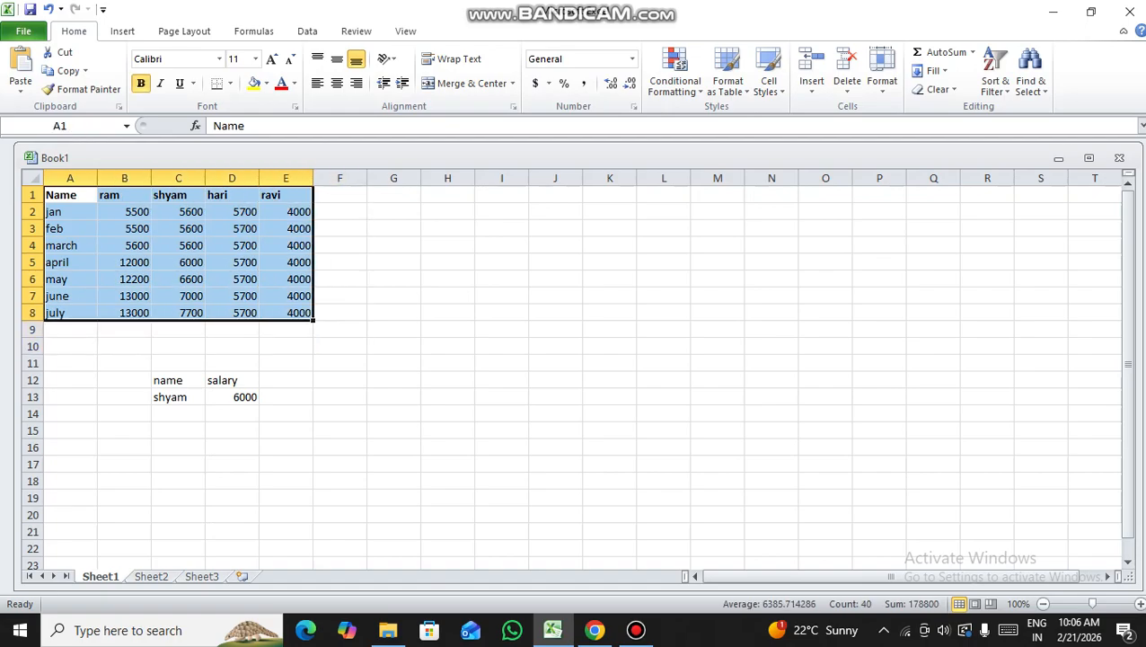
pyautogui.hotkey('ctrl', 'c')
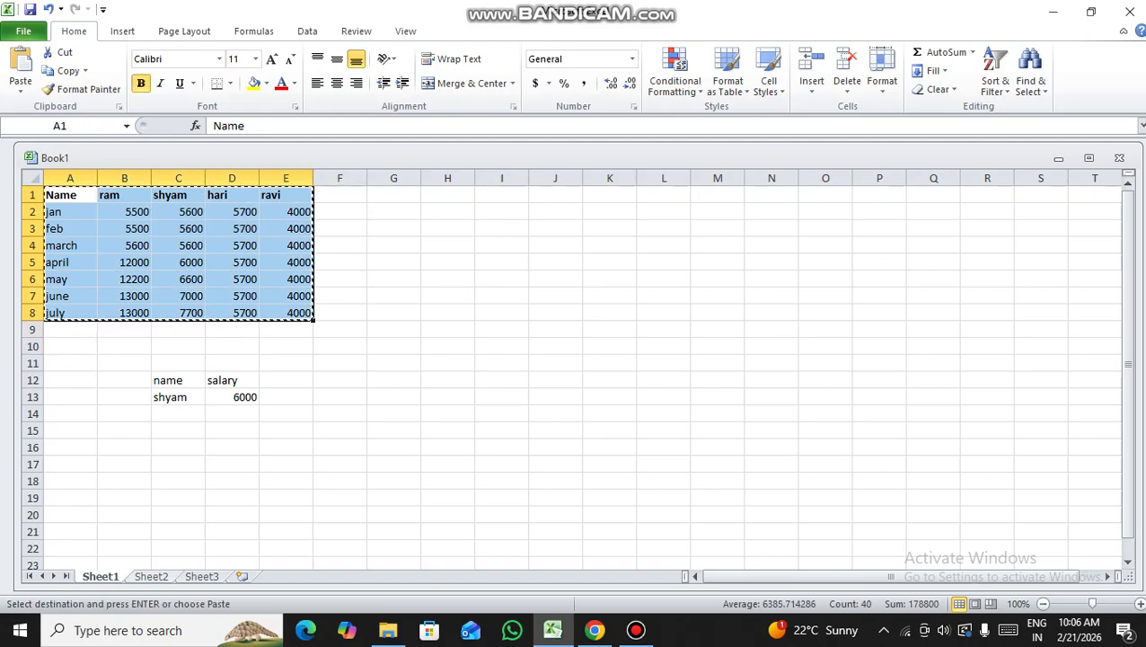
pyautogui.click(151, 577)
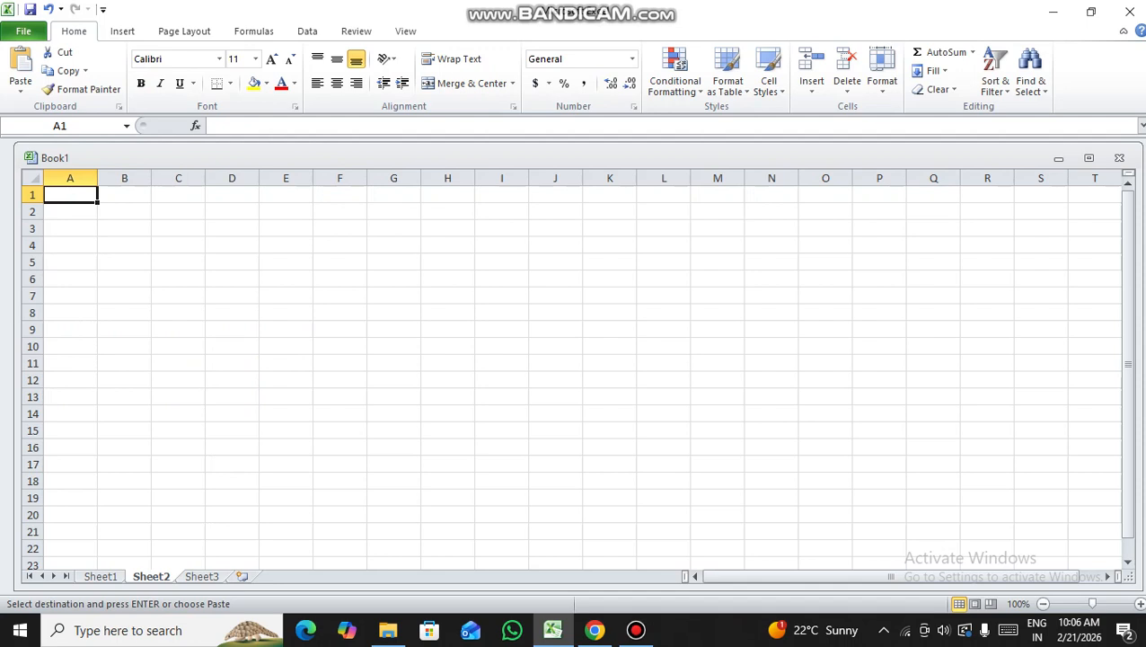
pyautogui.hotkey('ctrl', 'v')
# Enter the labels "name" in C11 and "salary" in D11 below the table on Sheet2
pyautogui.click(124, 380)
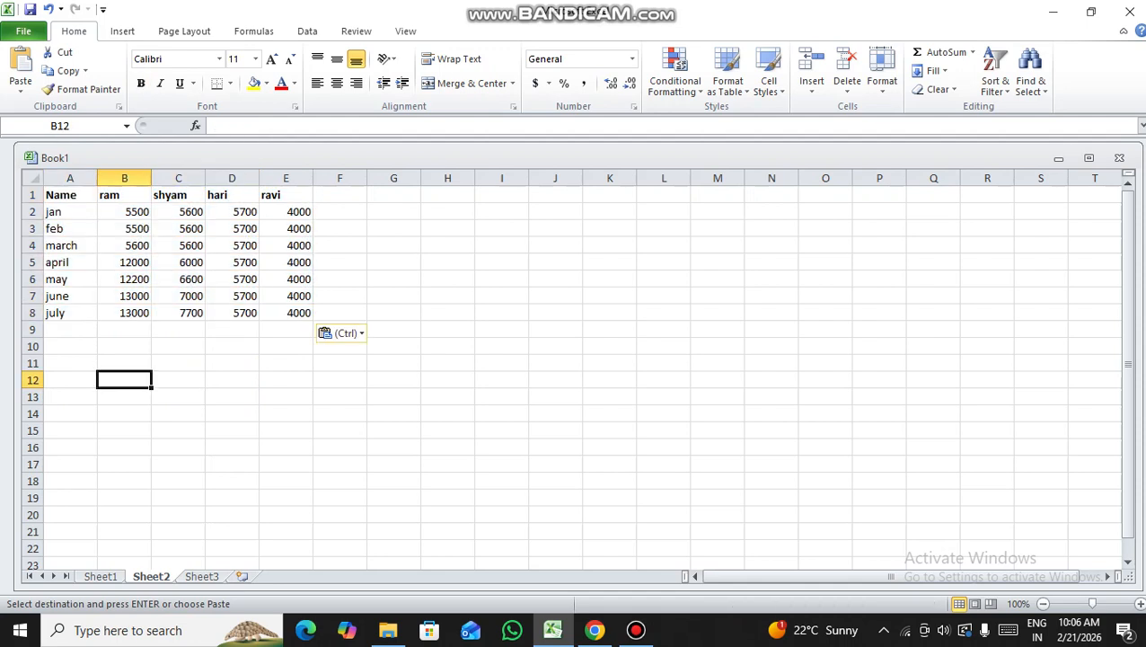
pyautogui.click(178, 363)
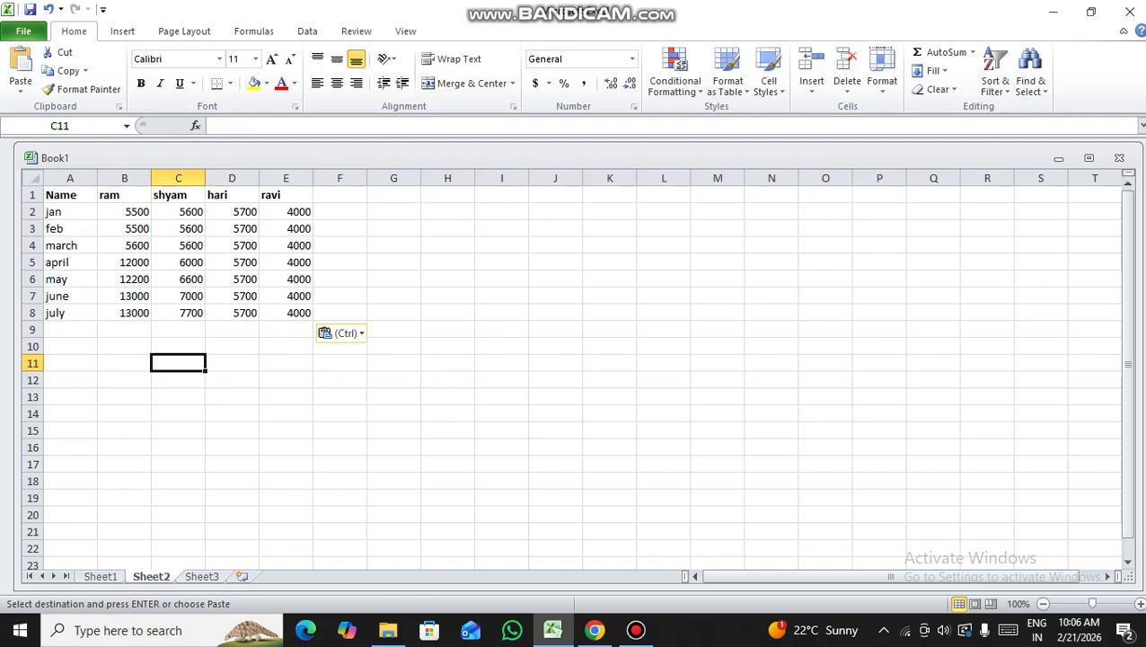
pyautogui.write('name')
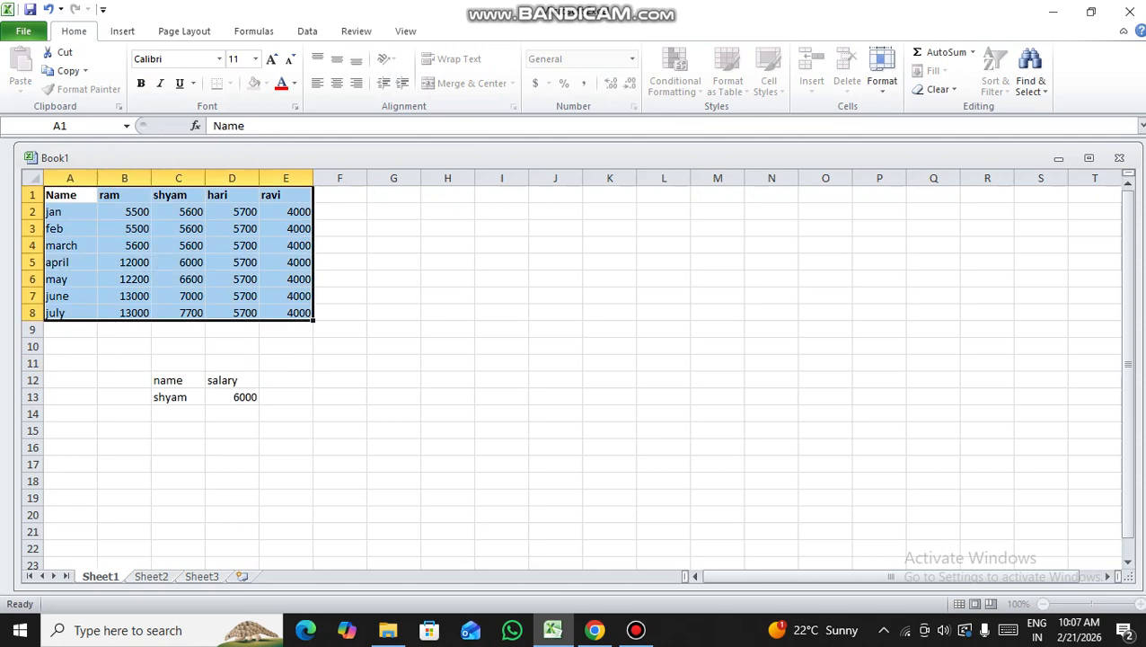
pyautogui.hotkey('ctrl', 'pagedown')
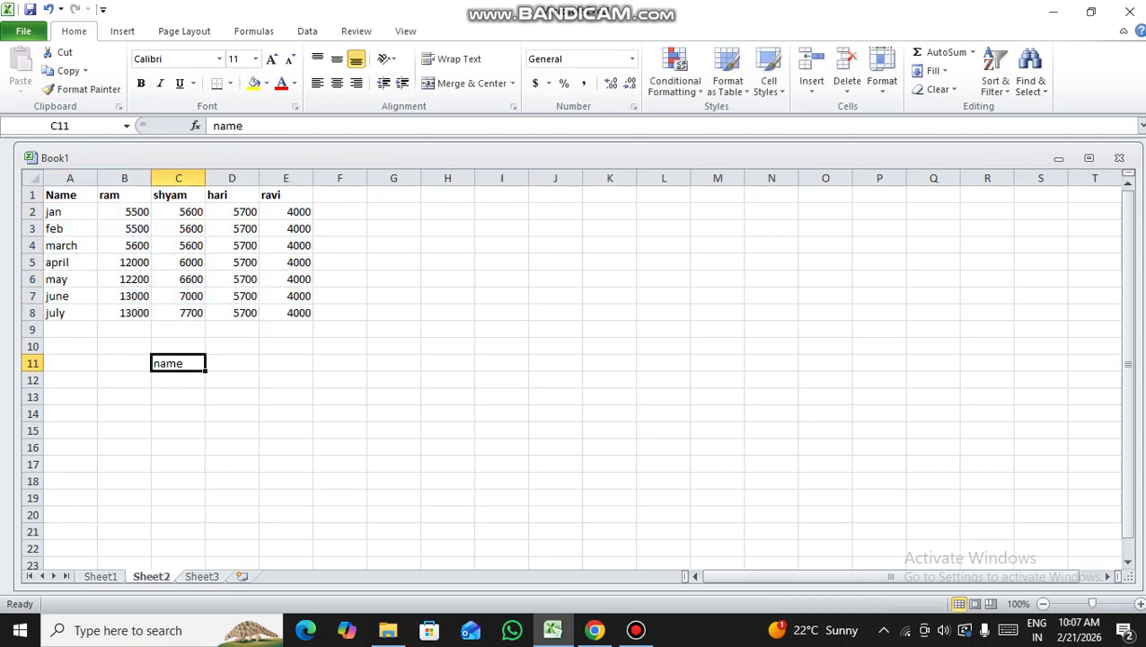
pyautogui.click(232, 363)
pyautogui.write('sa')
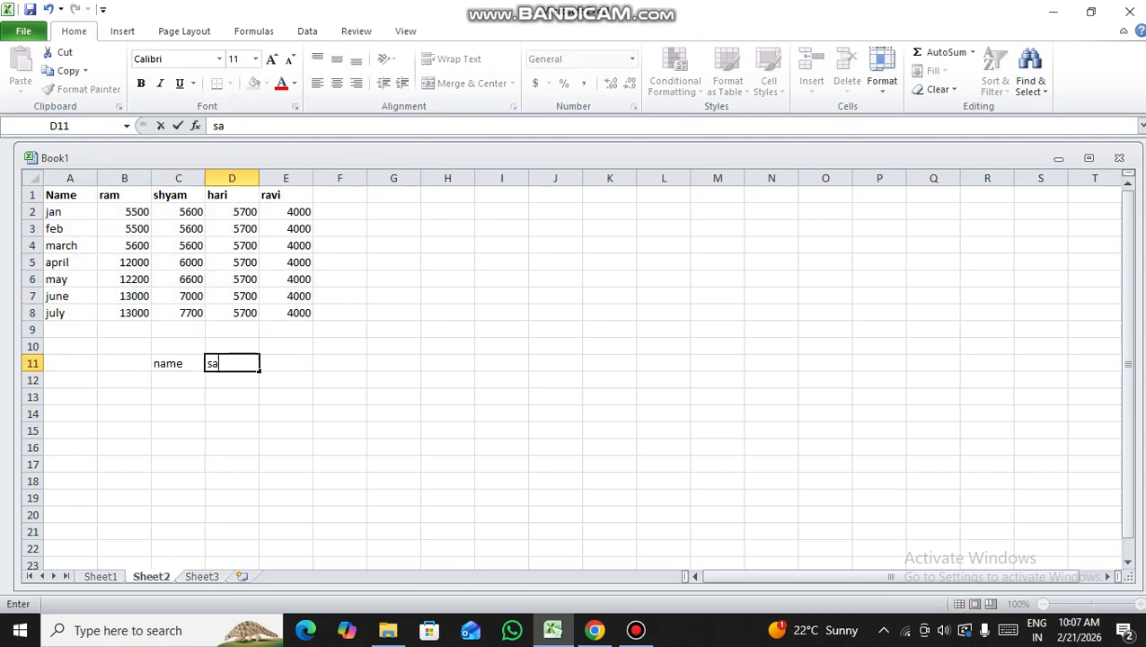
pyautogui.write('lary')
pyautogui.press('Return')
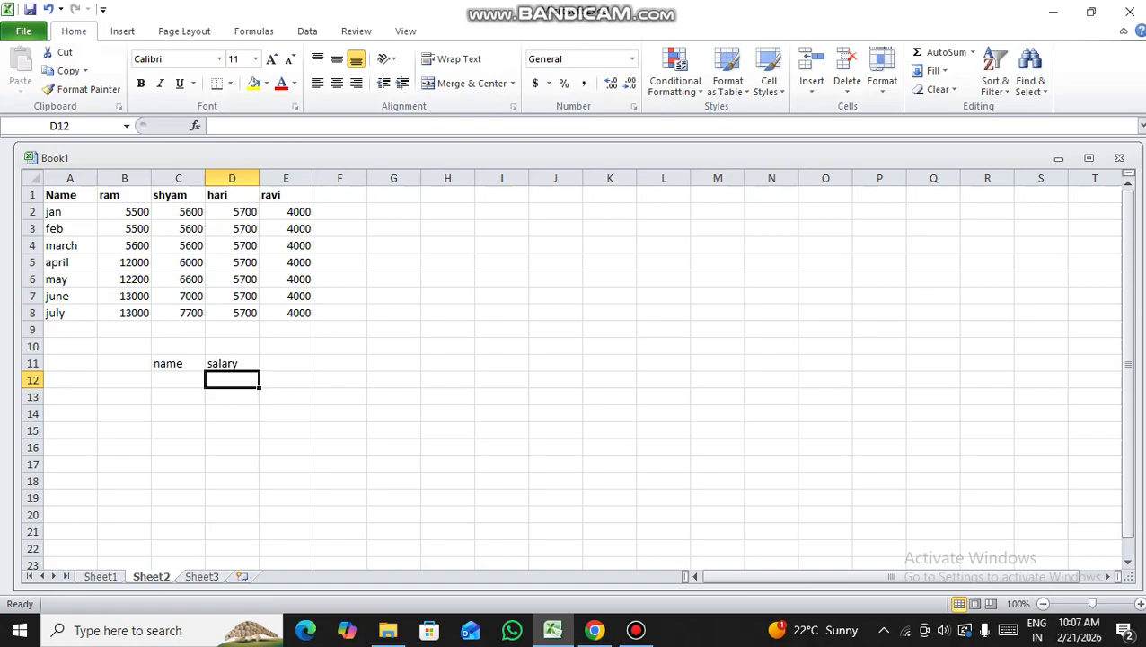
# Enter the formula =HLOOKUP(C12,A1:E8,5,0) in D12 to fetch the April salary with an exact match
pyautogui.write('=')
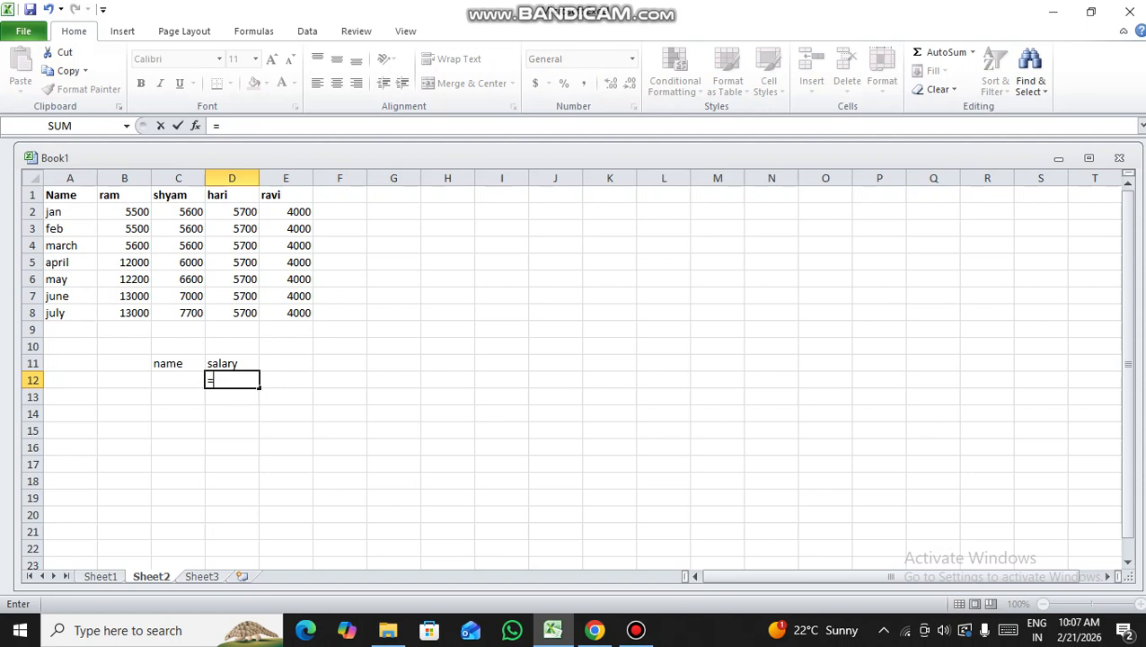
pyautogui.write('hlook')
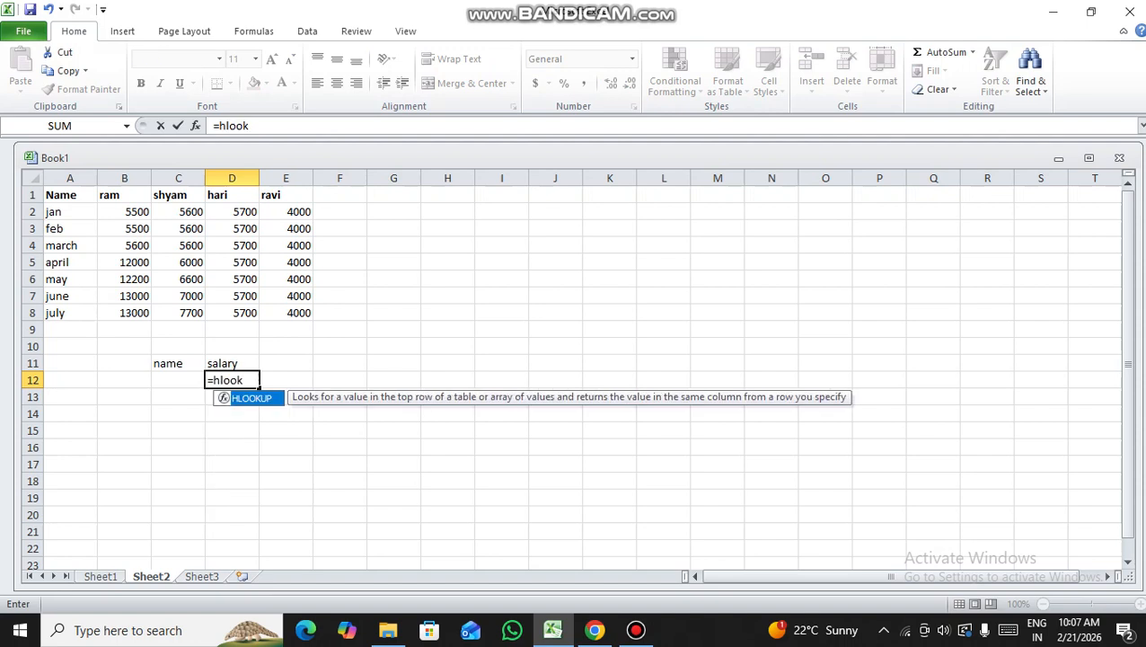
pyautogui.press('Tab')
pyautogui.write('up(')
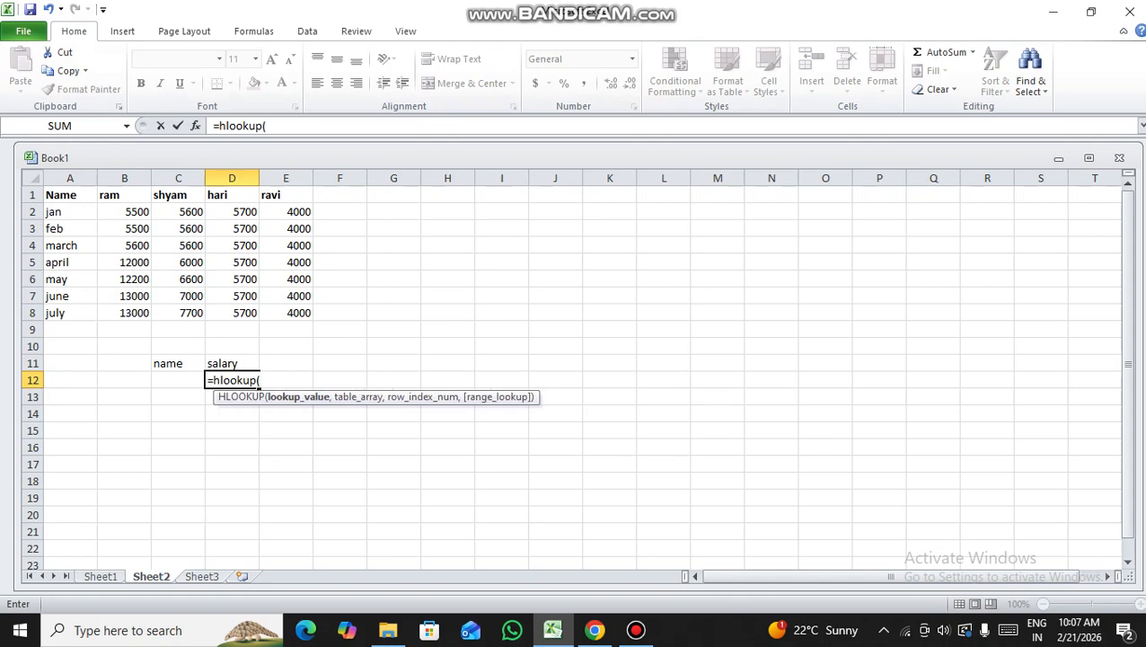
pyautogui.write('c12')
pyautogui.write(',')
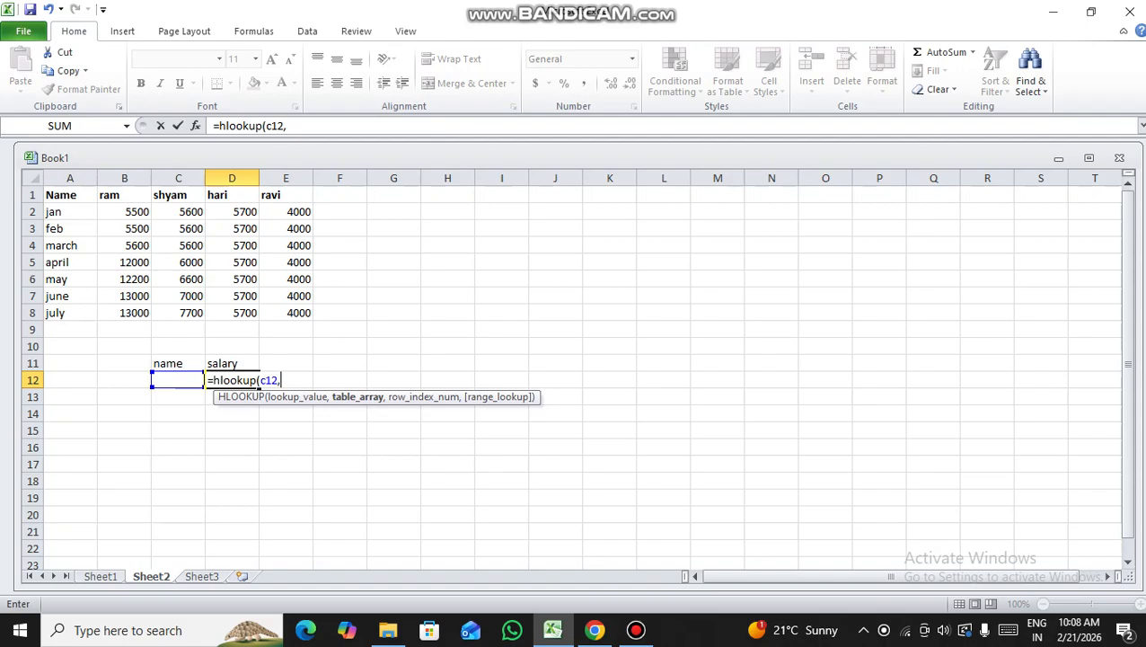
pyautogui.moveTo(58, 195); pyautogui.dragTo(297, 314)
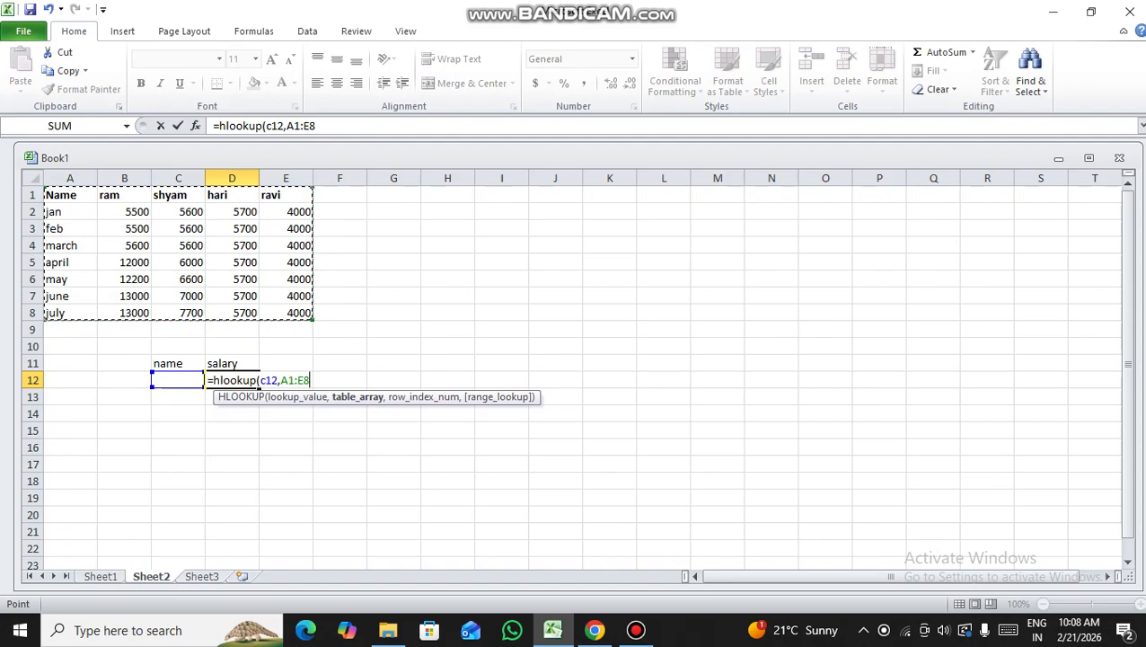
pyautogui.write(',')
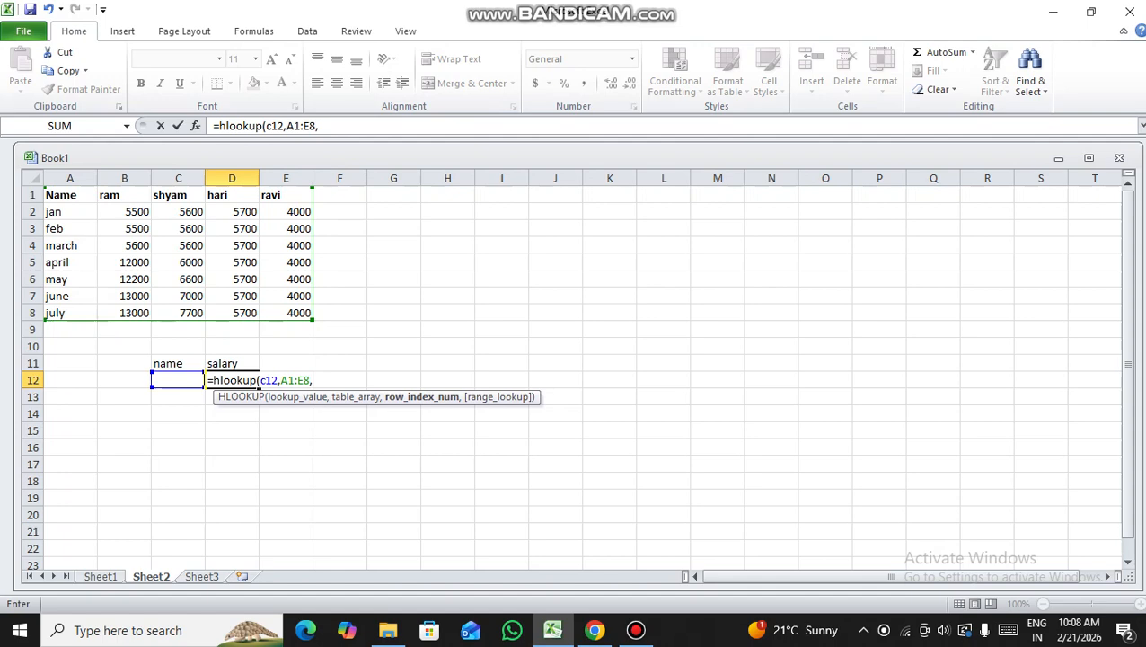
pyautogui.write('5,')
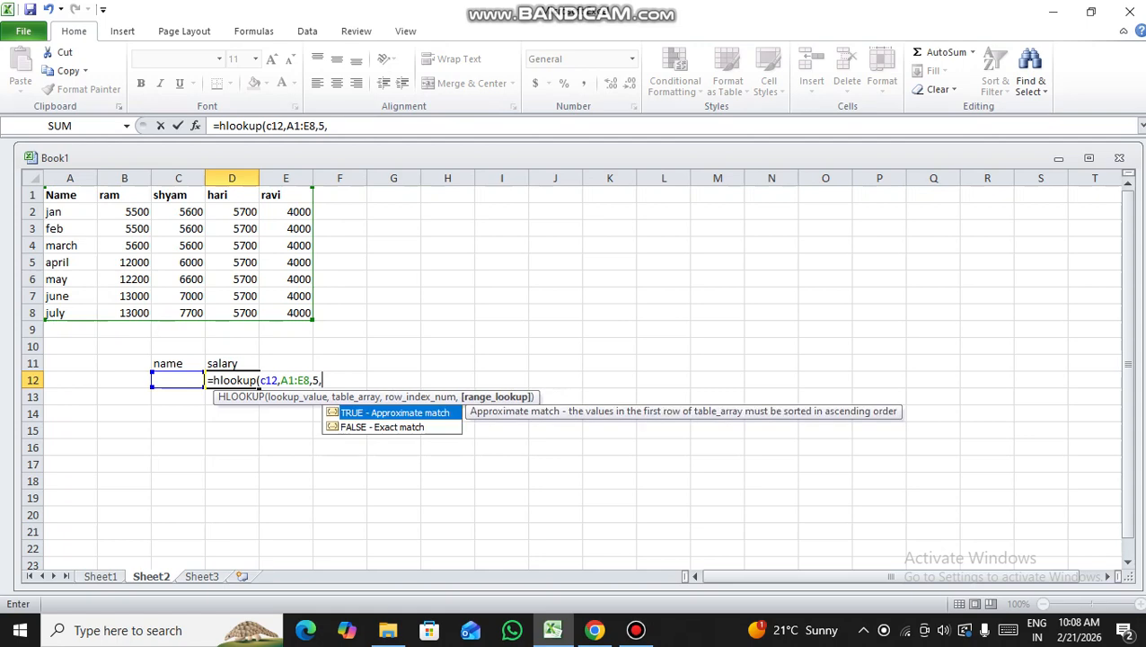
pyautogui.write('0')
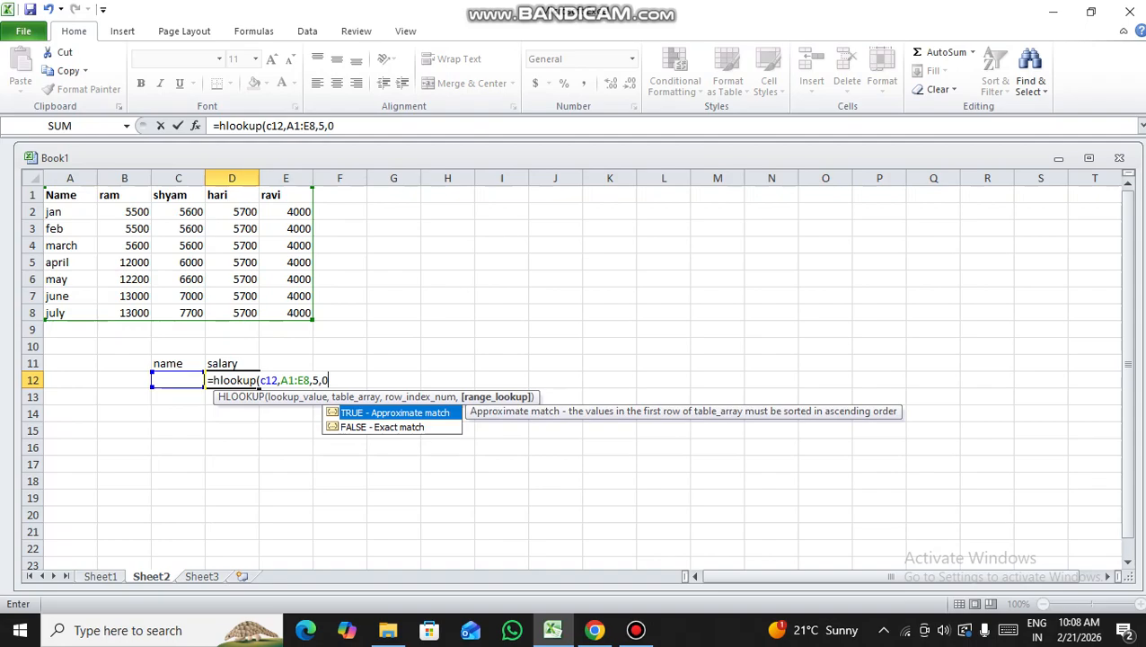
pyautogui.write(')')
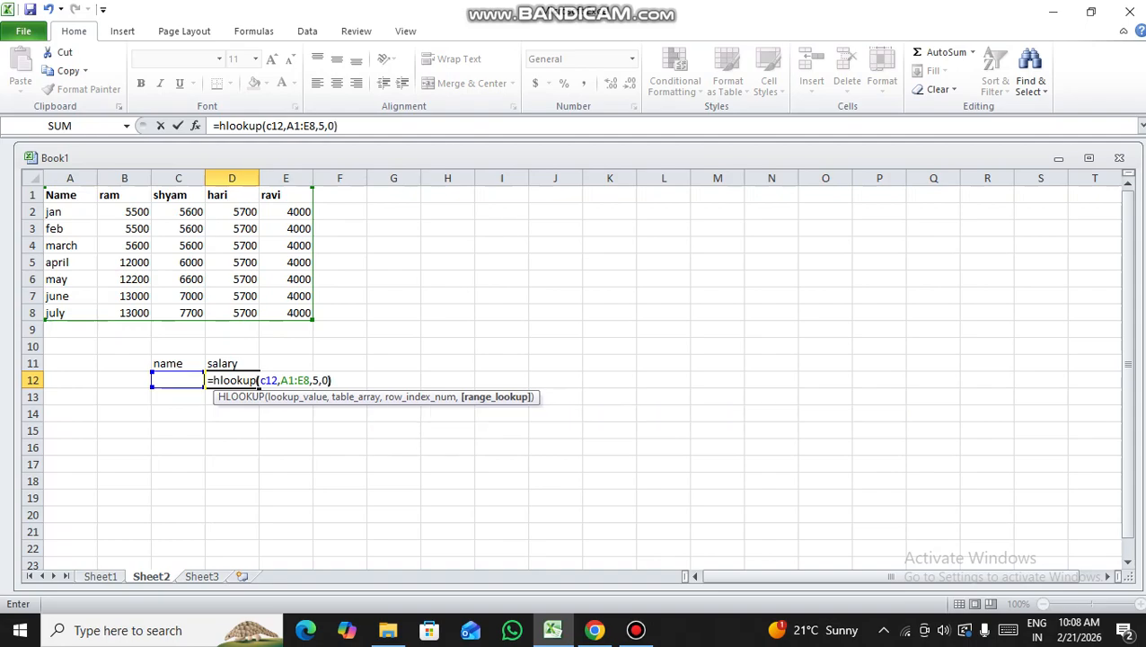
pyautogui.press('Return')
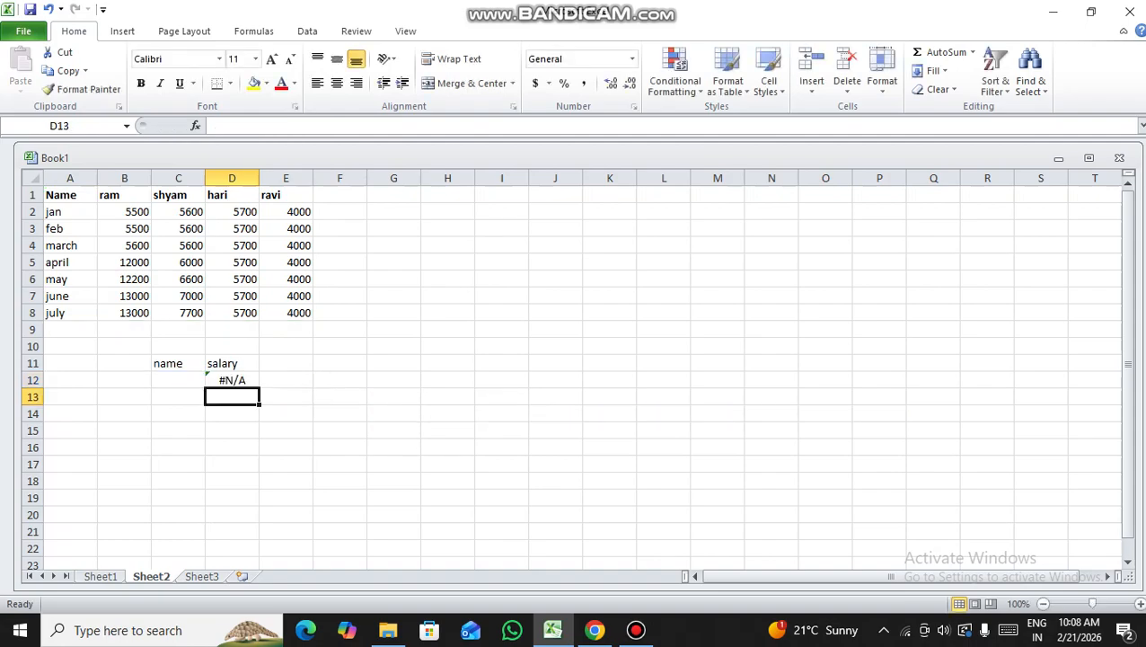
# Test the lookup by entering the employee name from header B1 in cell C12
pyautogui.press('Up')
pyautogui.press('Left')
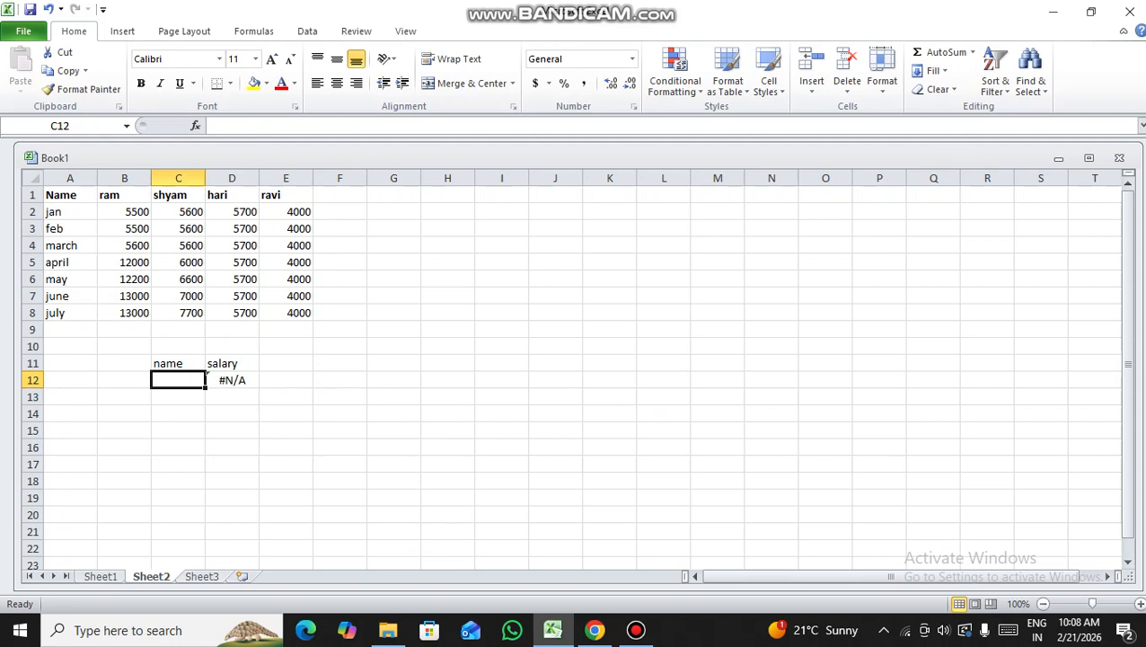
pyautogui.write('ram')
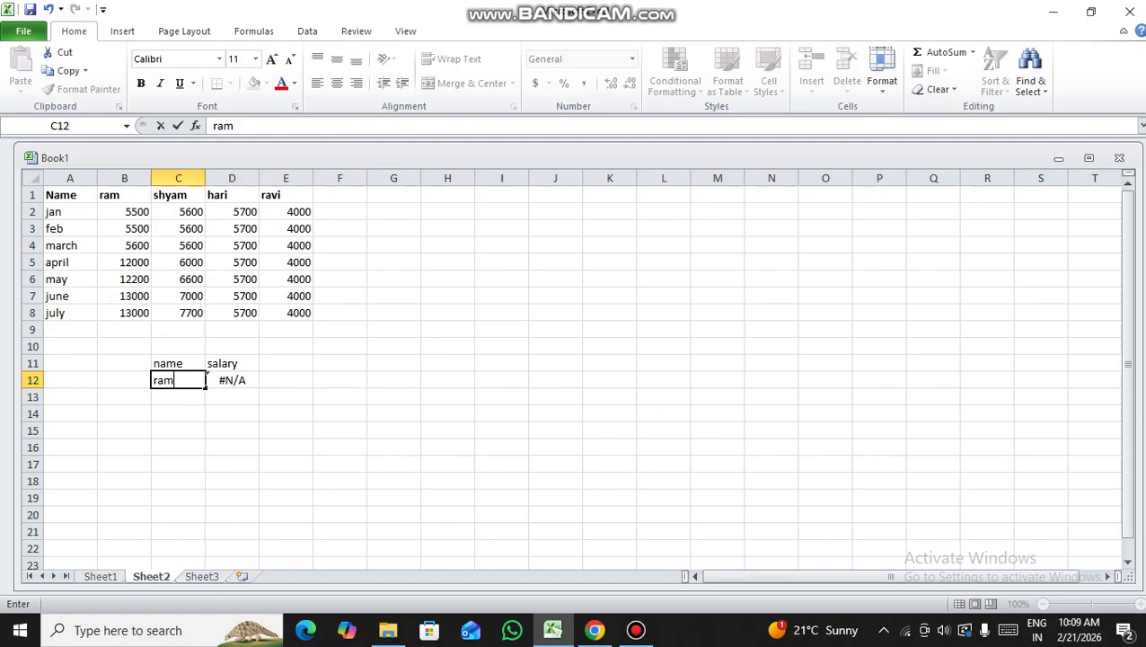
pyautogui.press('Return')
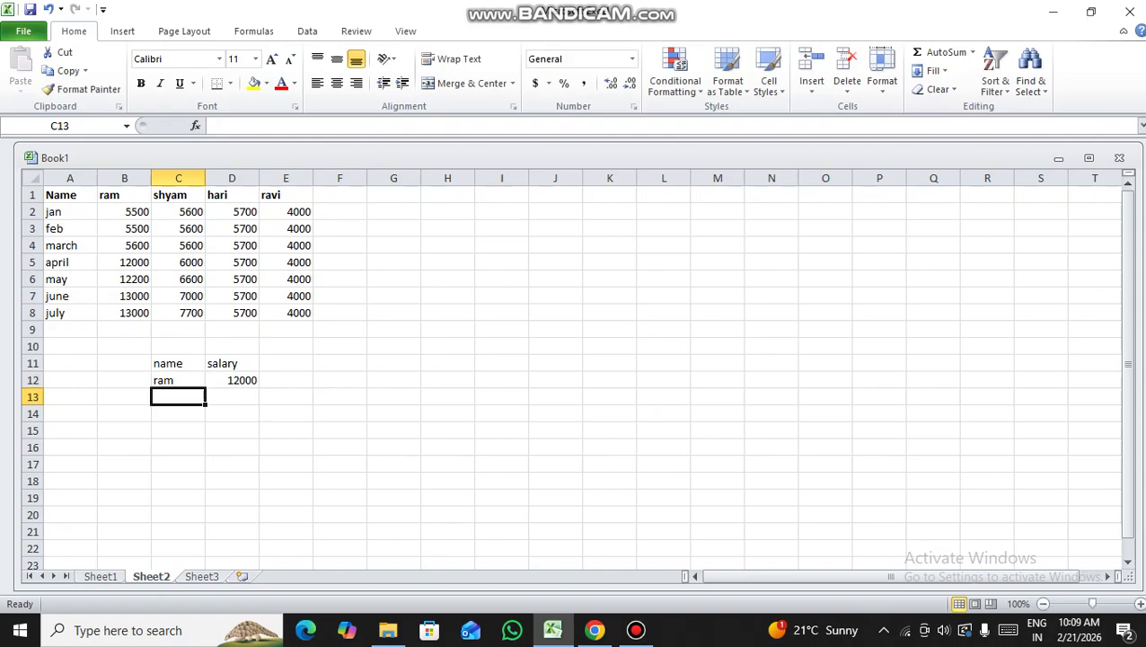
# Replace the lookup name in C12 with the employee name from header C1
pyautogui.click(178, 380)
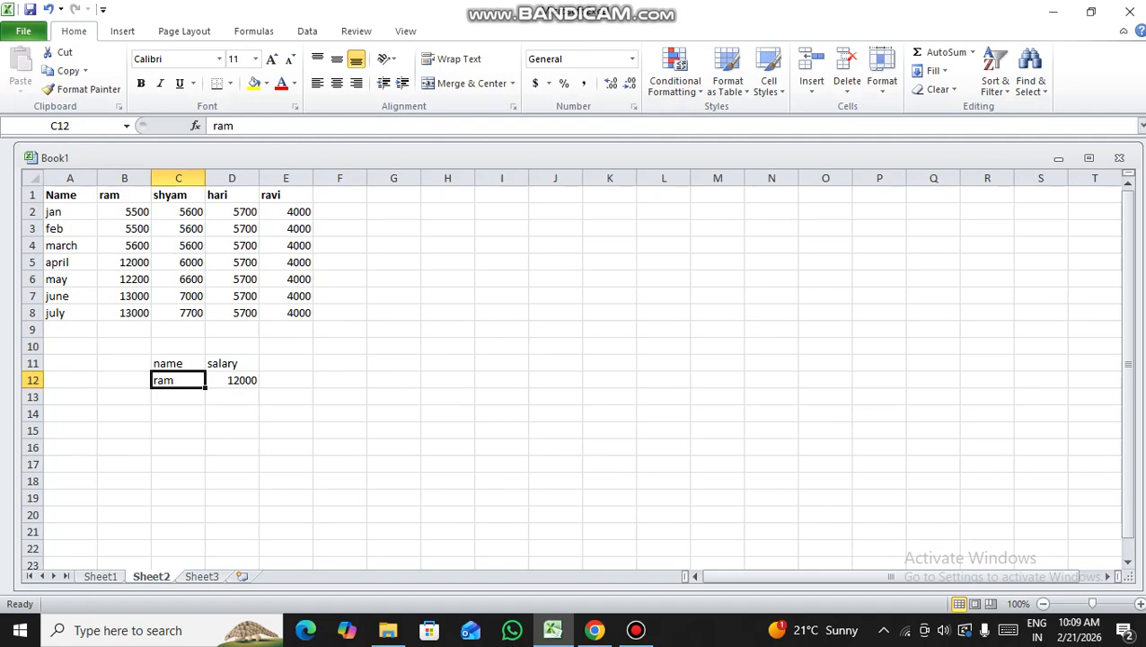
pyautogui.click(232, 380)
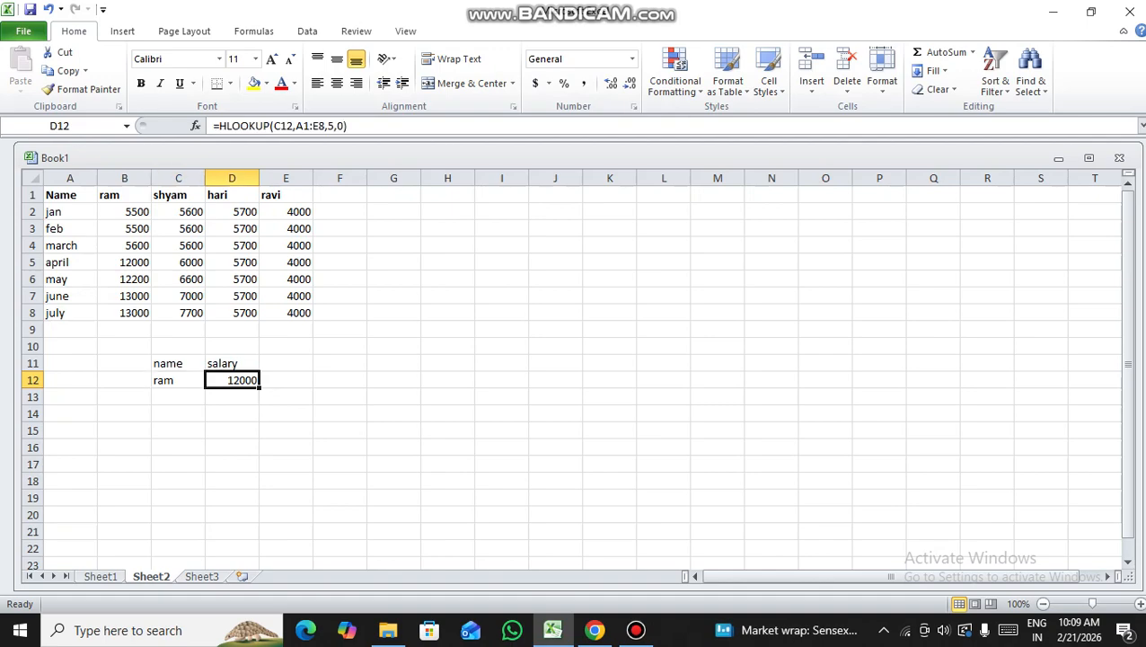
pyautogui.click(178, 380)
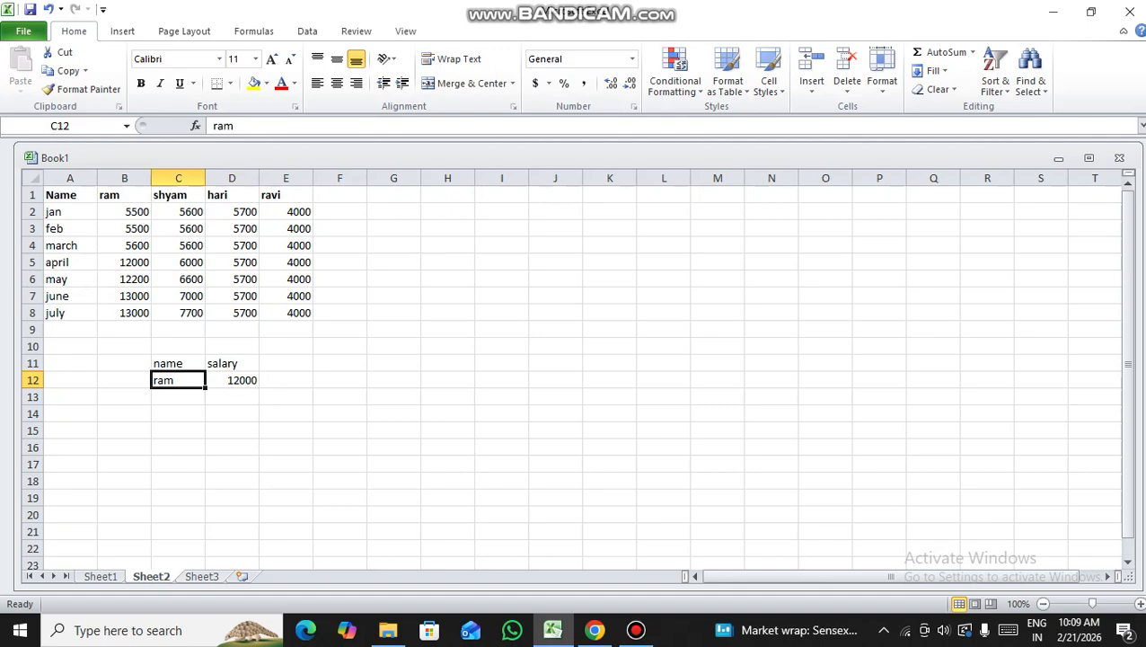
pyautogui.write('shyam')
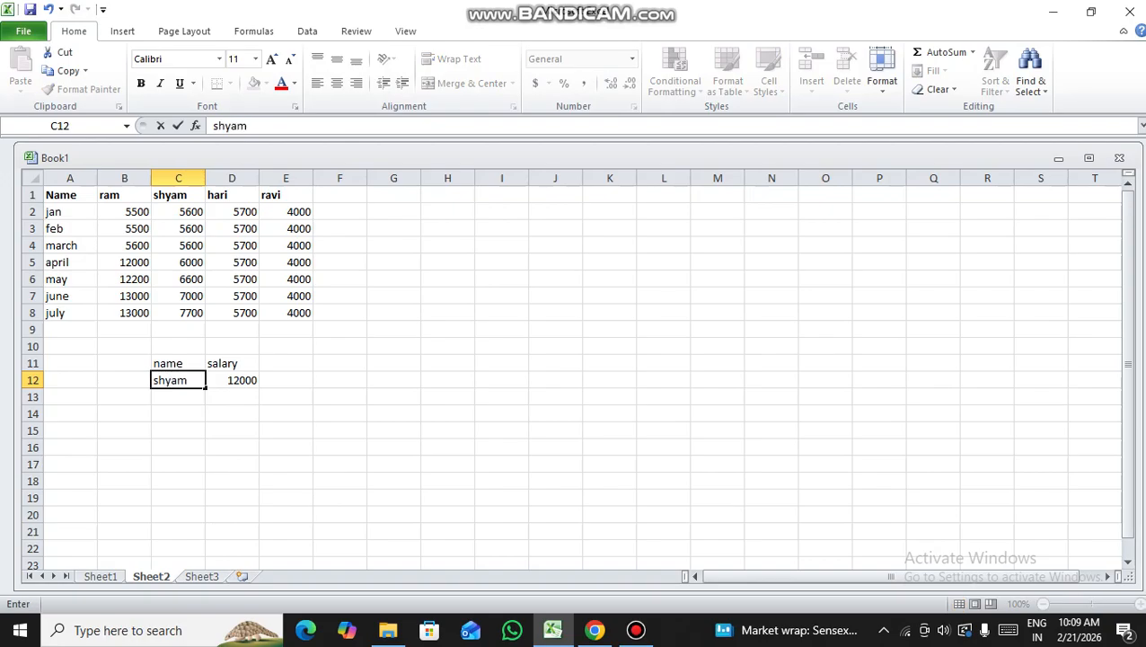
pyautogui.press('Return')
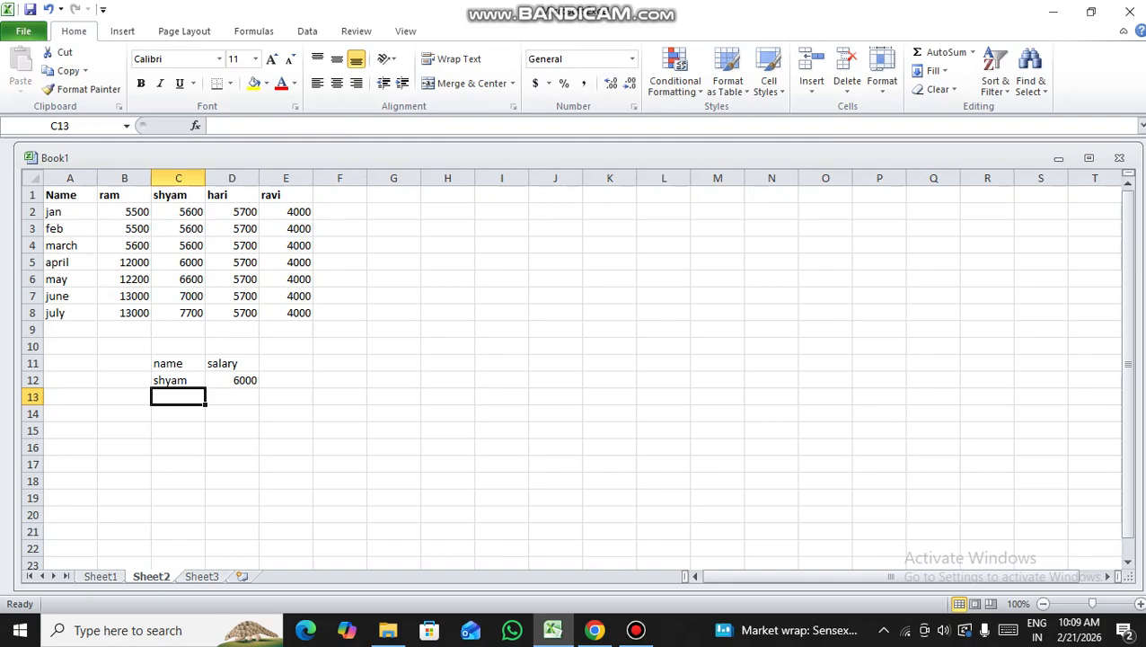
# Set the row index in the D12 HLOOKUP formula to 7 to return the June salary
pyautogui.press('Up')
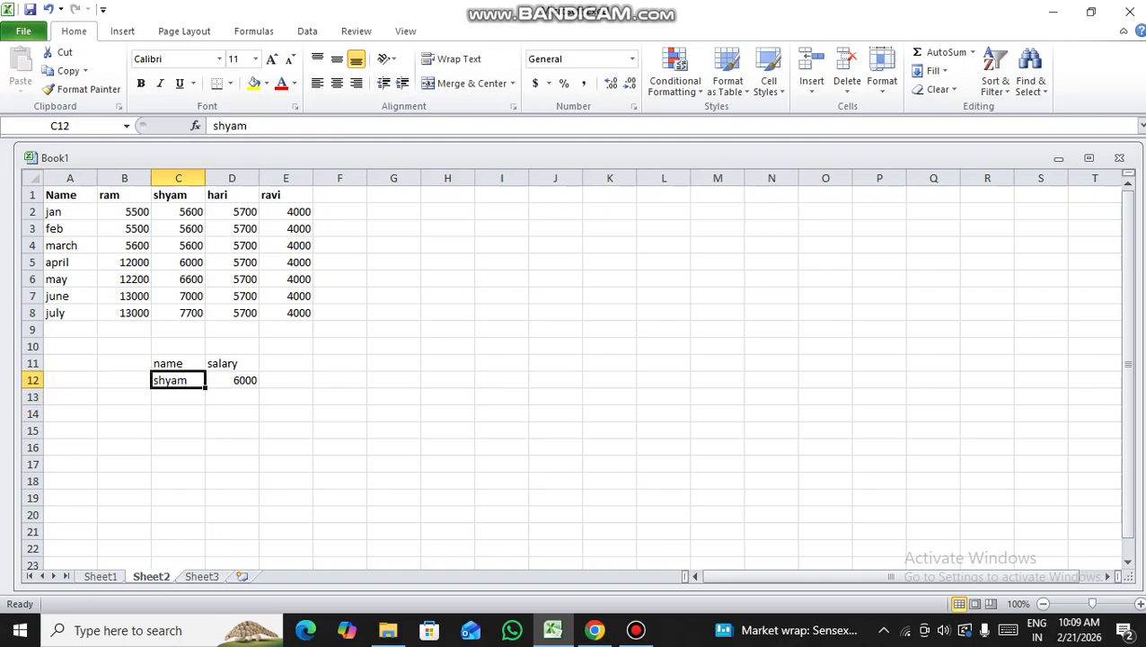
pyautogui.press('Right')
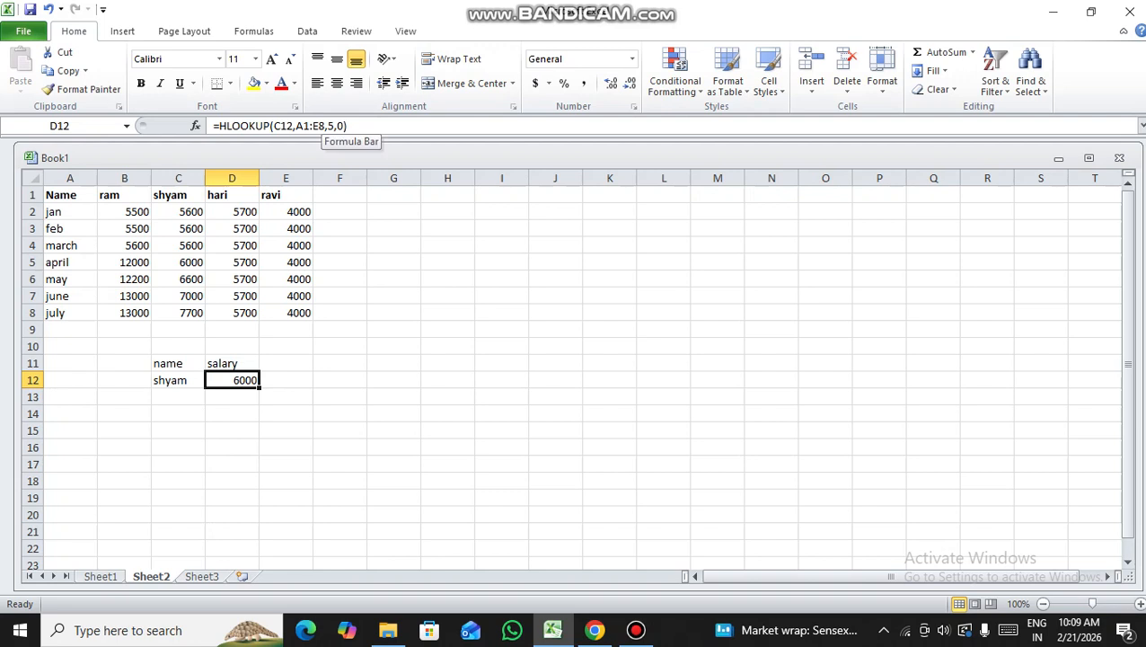
pyautogui.click(334, 127)
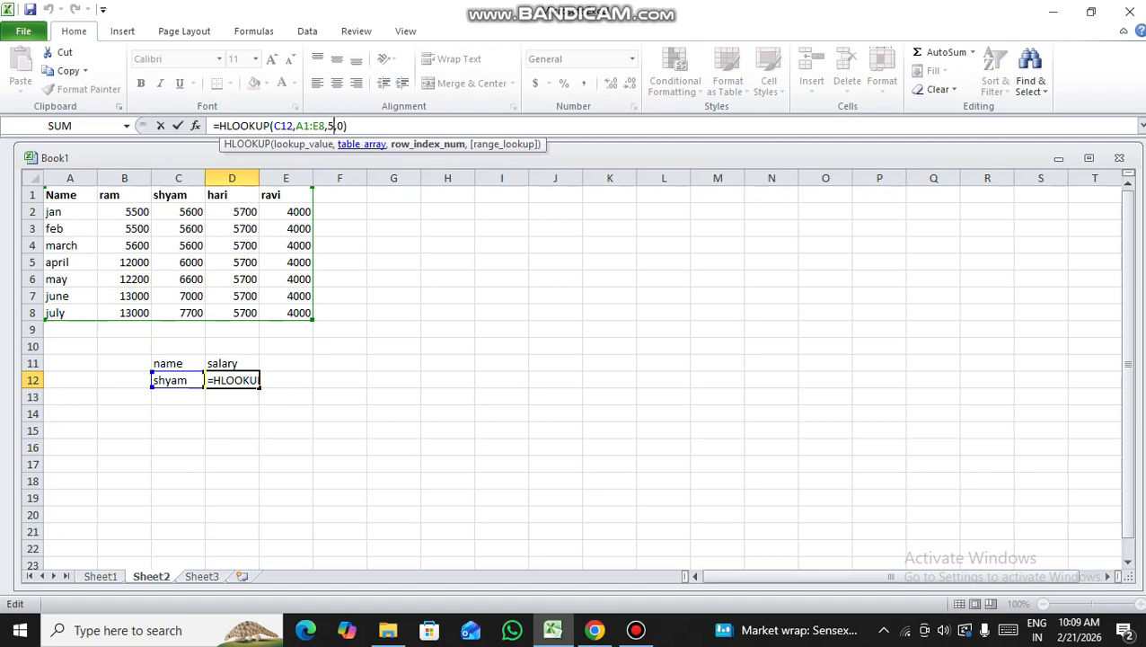
pyautogui.press('BackSpace')
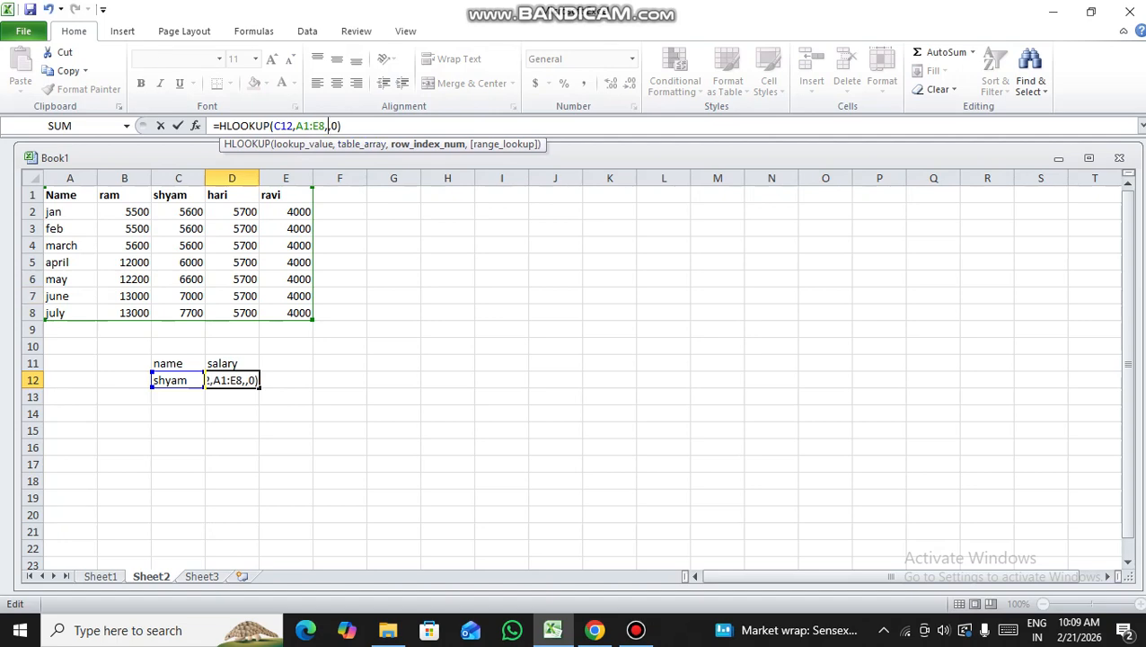
pyautogui.write('7')
pyautogui.click(343, 126)
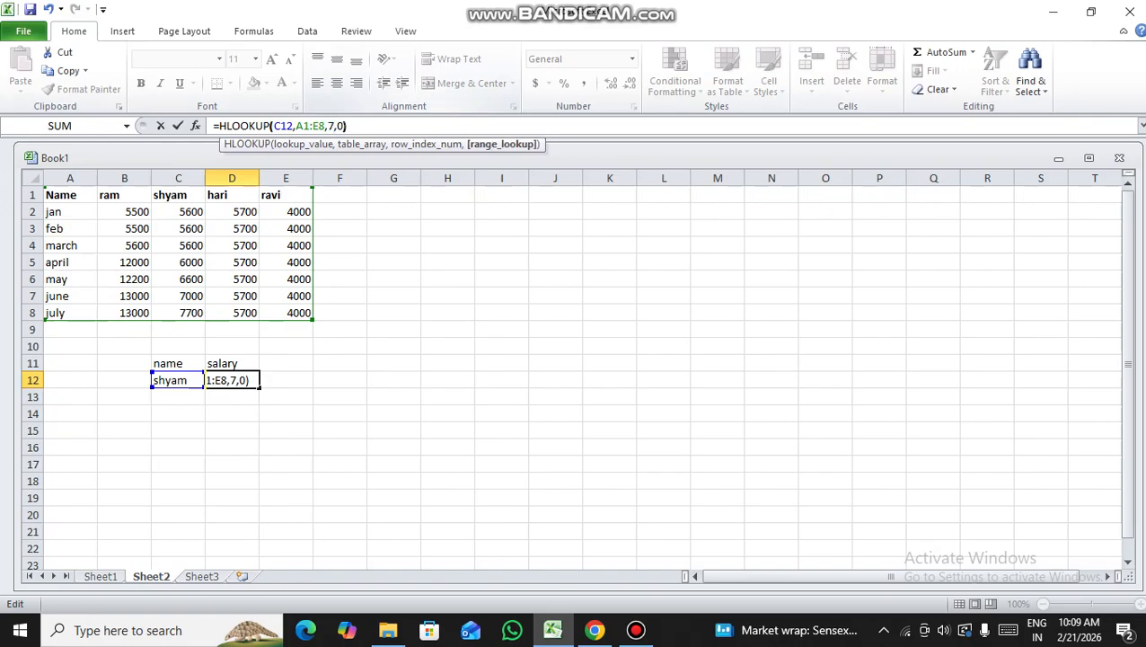
pyautogui.press('Return')
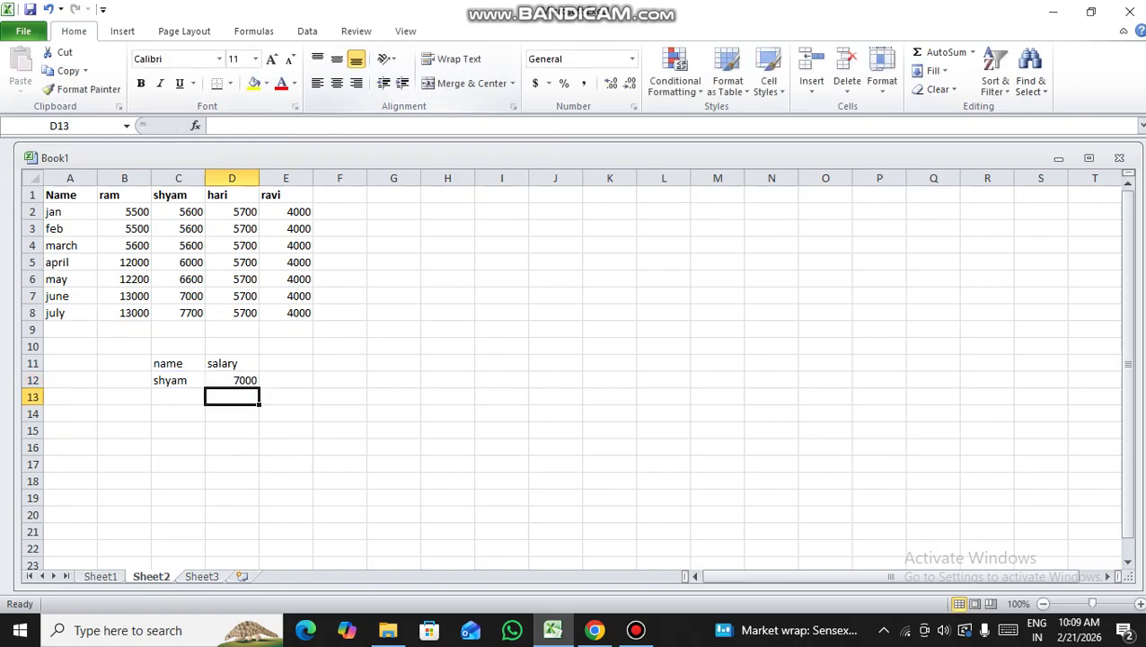
# Look up the employee in header E1 by entering that name in C12
pyautogui.click(178, 380)
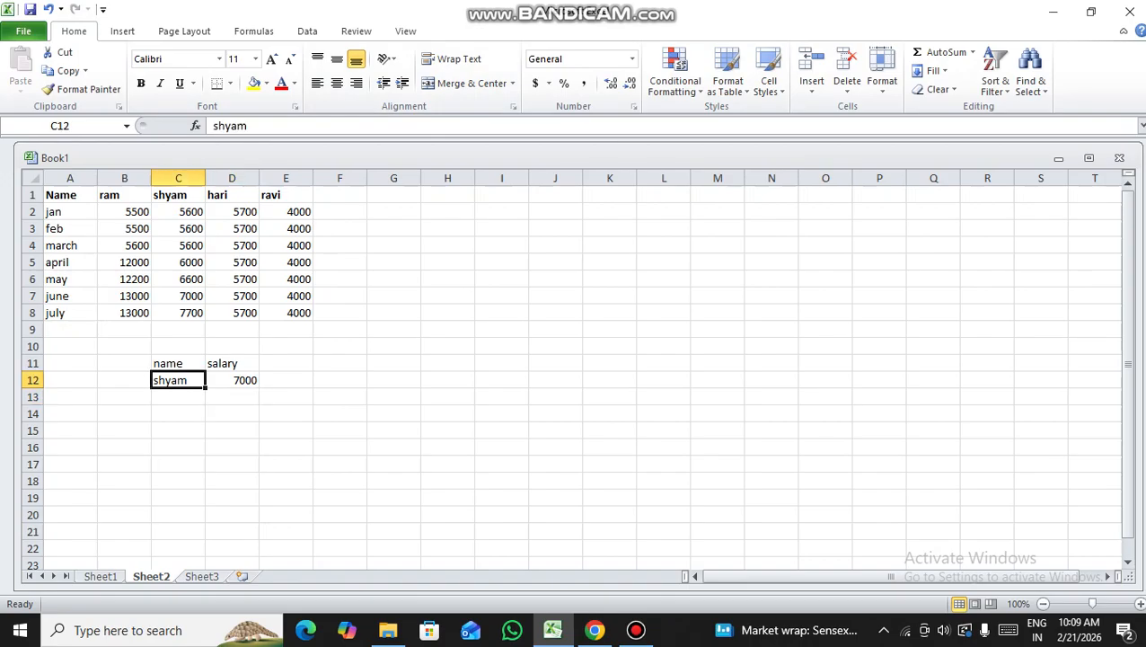
pyautogui.write('rav')
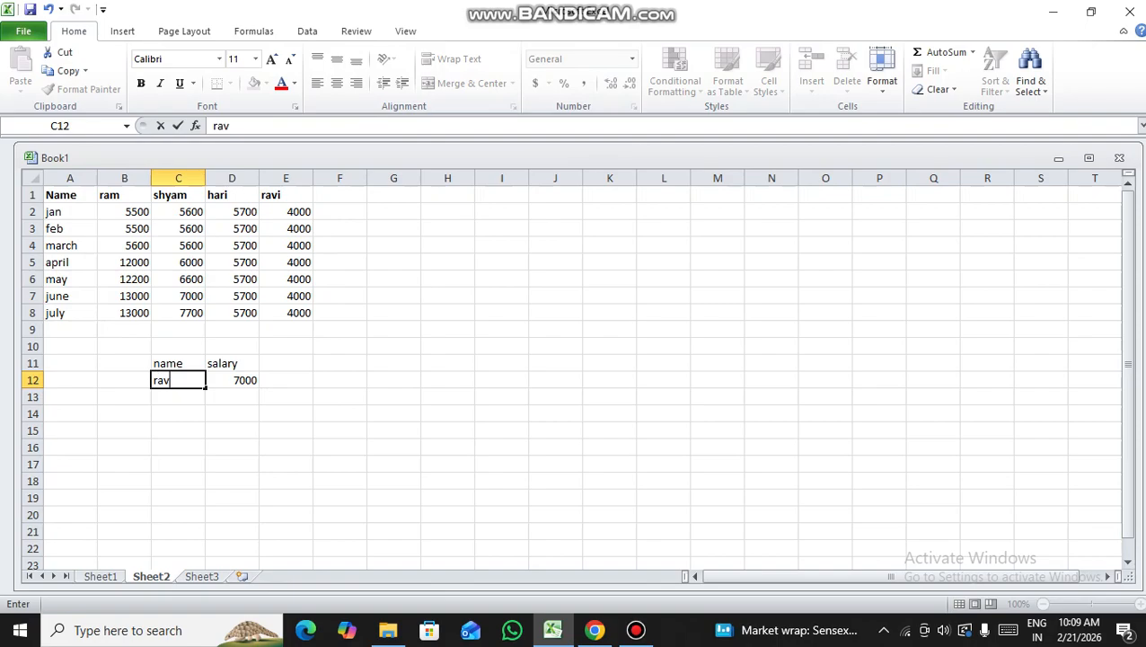
pyautogui.write('i')
pyautogui.press('Return')
# Change the lookup name in C12 back to the employee name from header C1
pyautogui.click(178, 380)
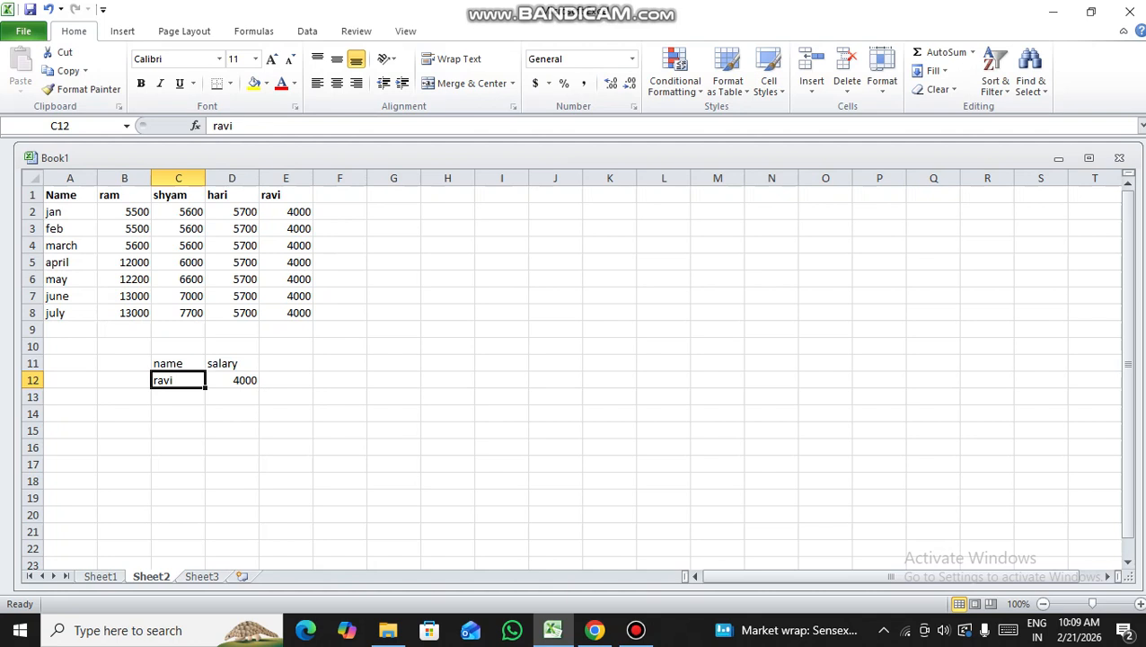
pyautogui.write('s')
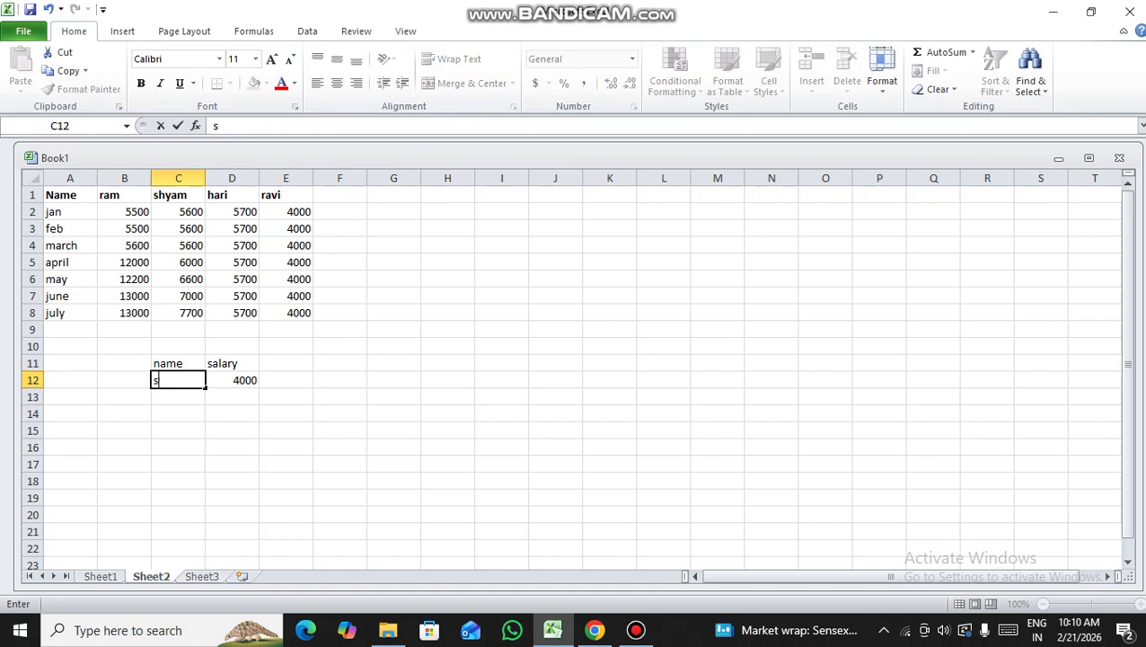
pyautogui.write('hyam')
pyautogui.press('Return')
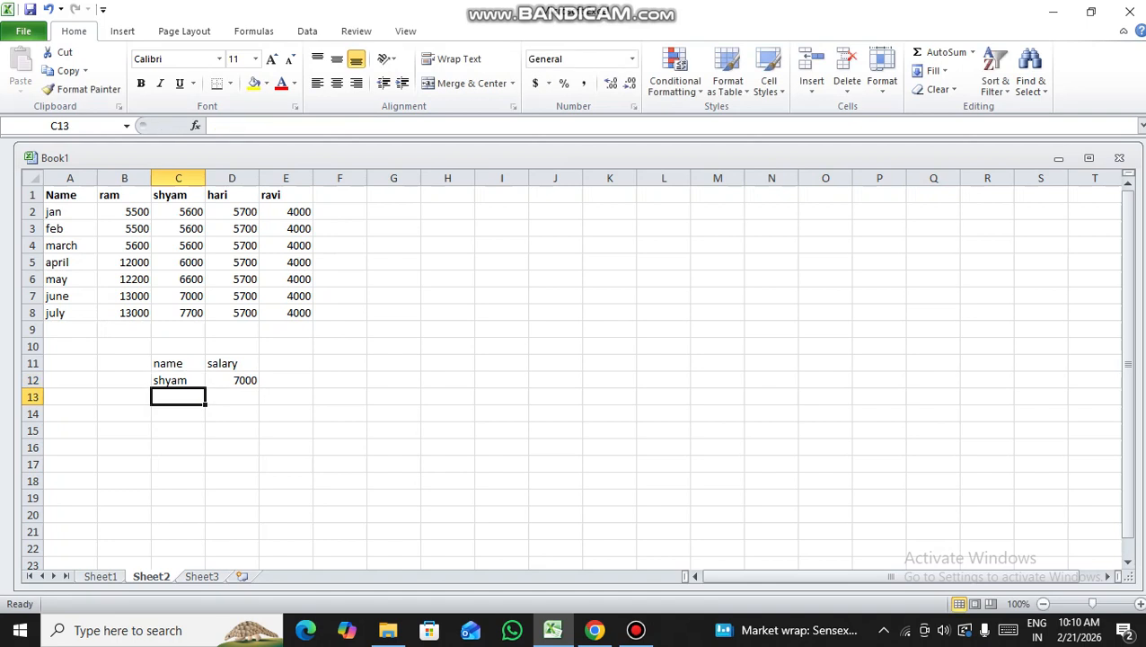